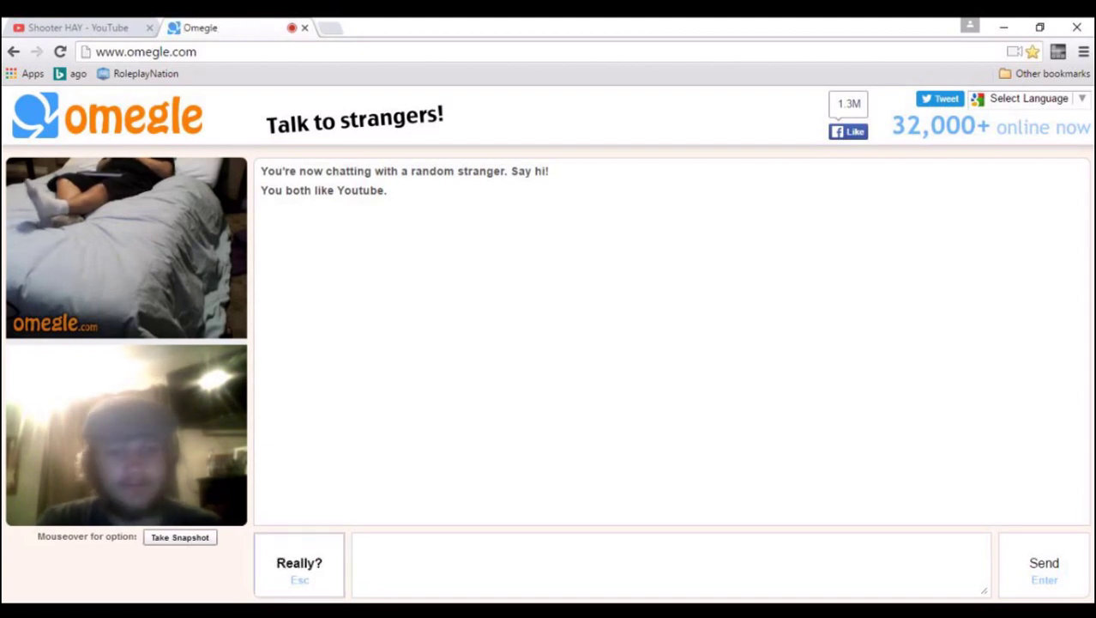
Skip to a PewDiePie-interest stranger, then disconnect and search again, landing on a 'Bored' match.
{"action": "key", "text": "Escape"}
{"action": "key", "text": "Escape"}
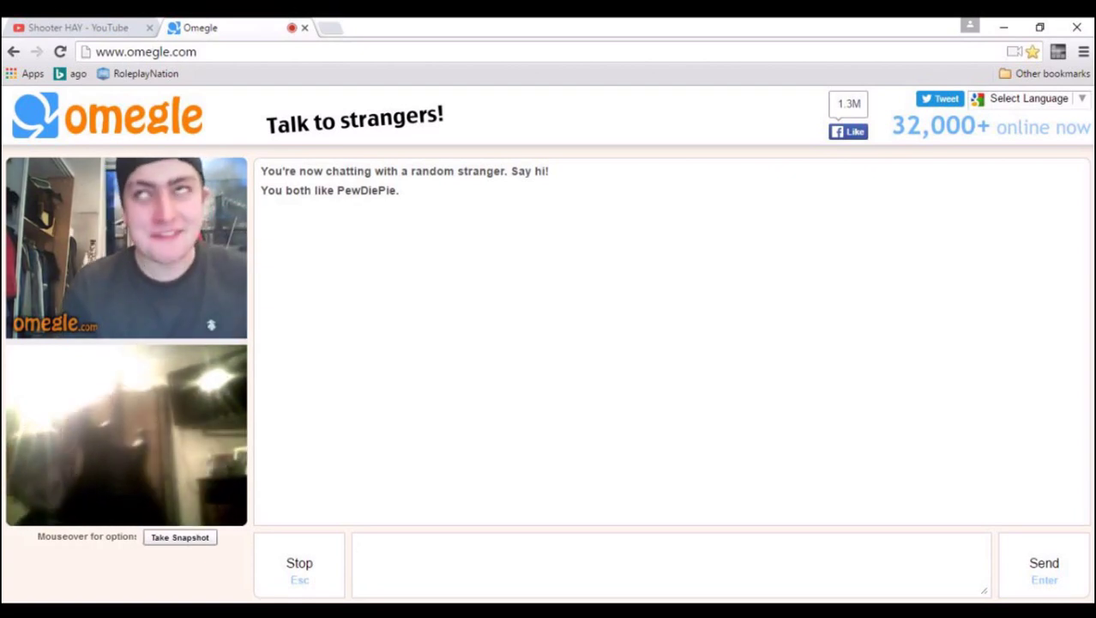
{"action": "key", "text": "Escape"}
{"action": "key", "text": "Escape"}
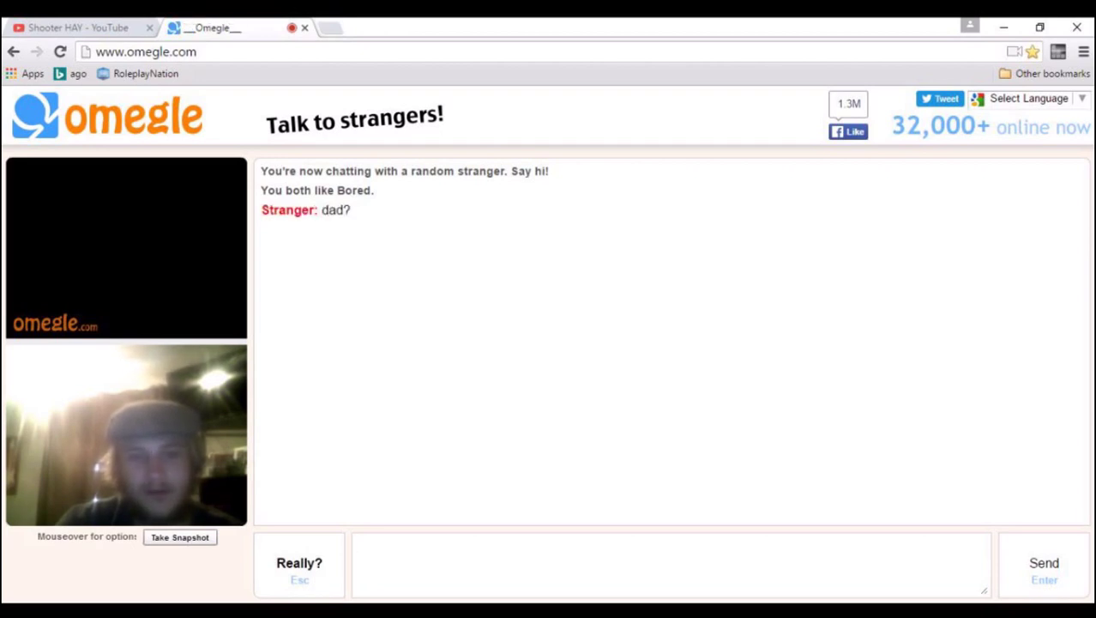
Skip the 'Bored' stranger and the next one until a Youtube-interest stranger connects.
{"action": "key", "text": "Escape"}
{"action": "key", "text": "Escape"}
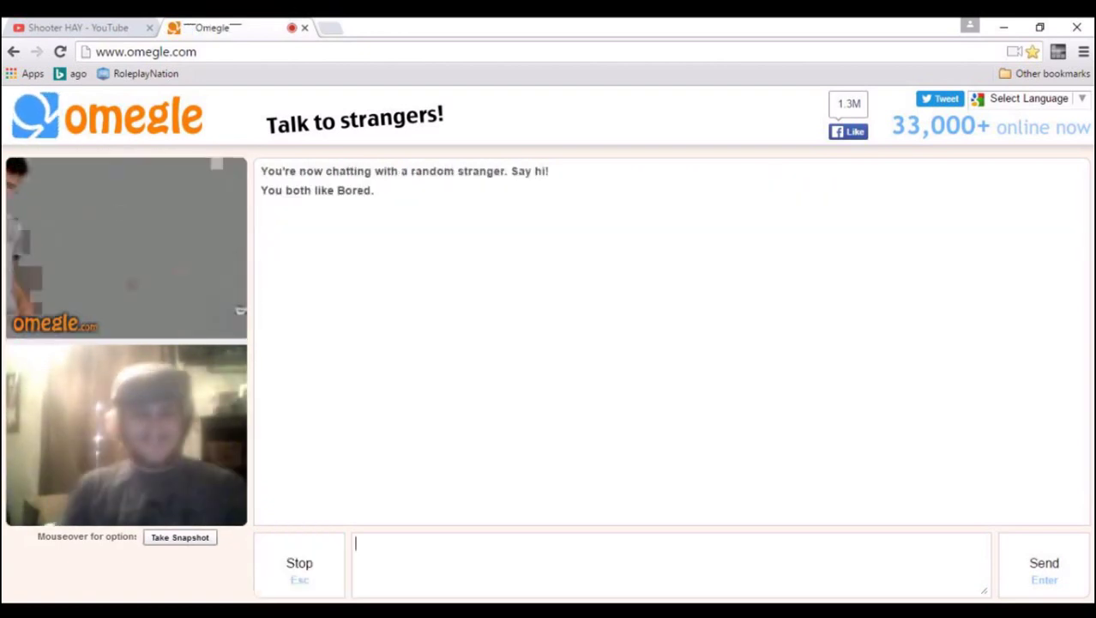
{"action": "key", "text": "Escape"}
{"action": "key", "text": "Escape"}
{"action": "key", "text": "Escape"}
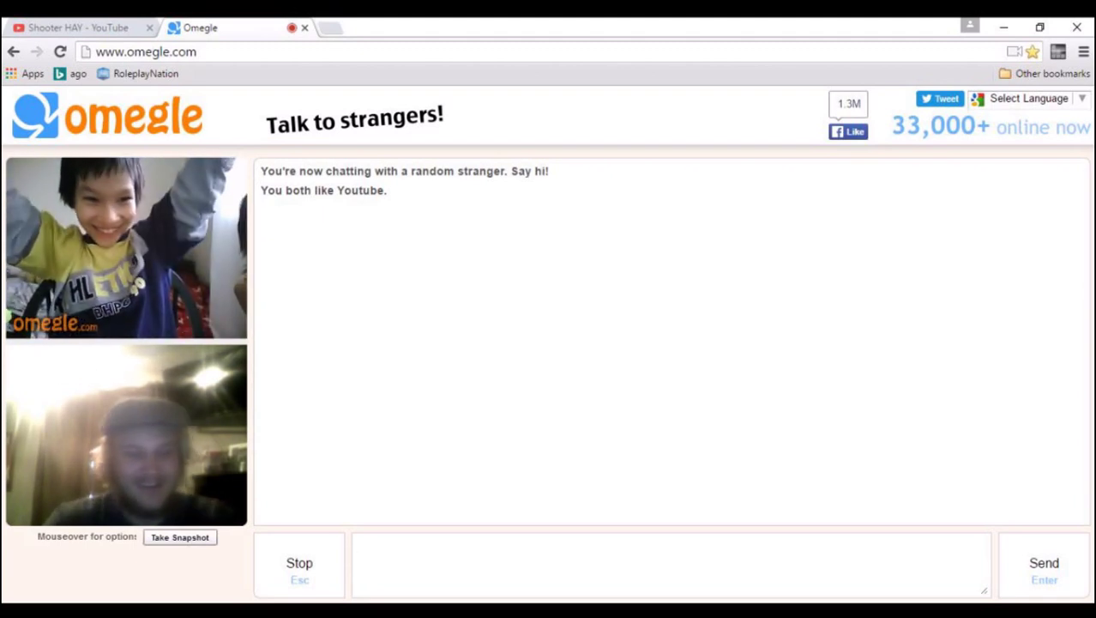
{"action": "type", "text": "Shooter"}
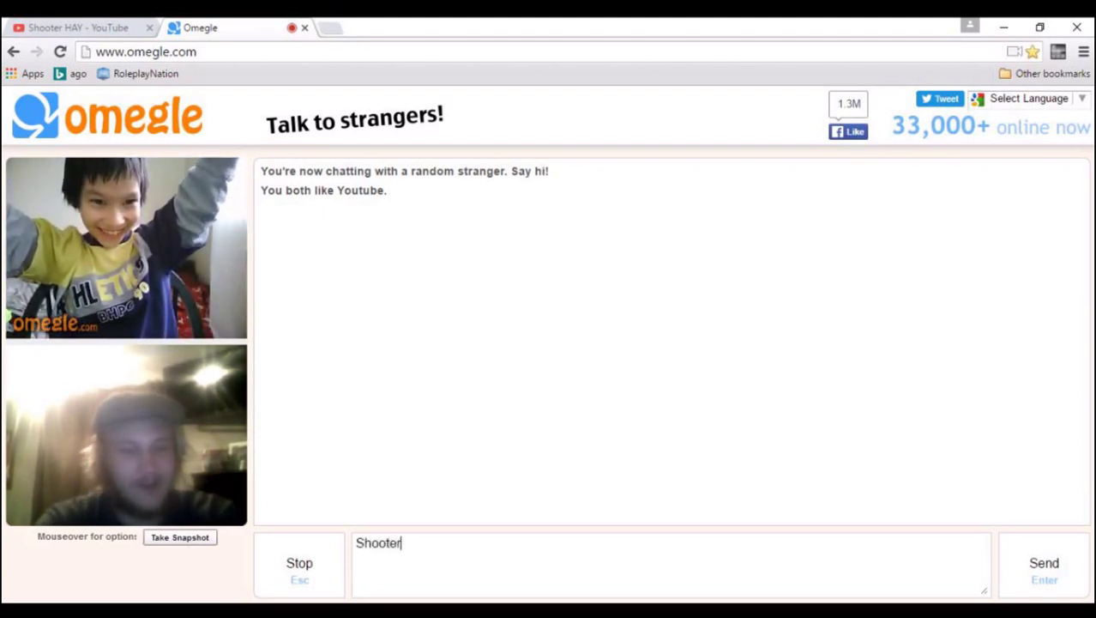
Abandon the unsent chat message and skip to a stranger matched on 'Youtuber'.
{"action": "key", "text": "Escape"}
{"action": "key", "text": "Escape"}
{"action": "key", "text": "Escape"}
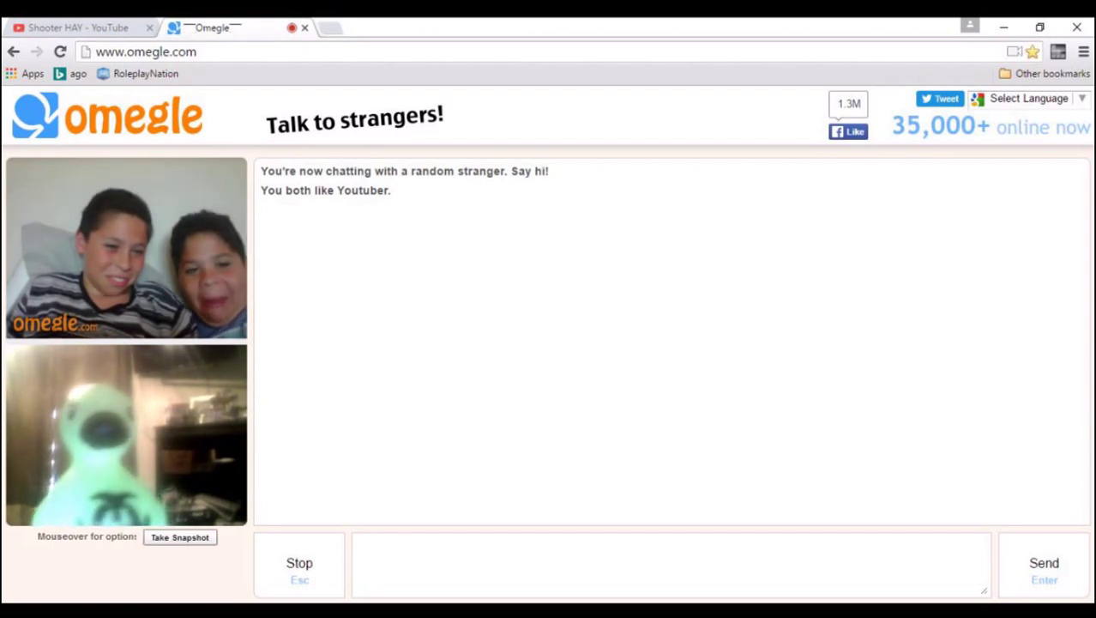
Skip the masked stranger and move on to another Youtube-interest match.
{"action": "key", "text": "Escape"}
{"action": "key", "text": "Escape"}
{"action": "key", "text": "Escape"}
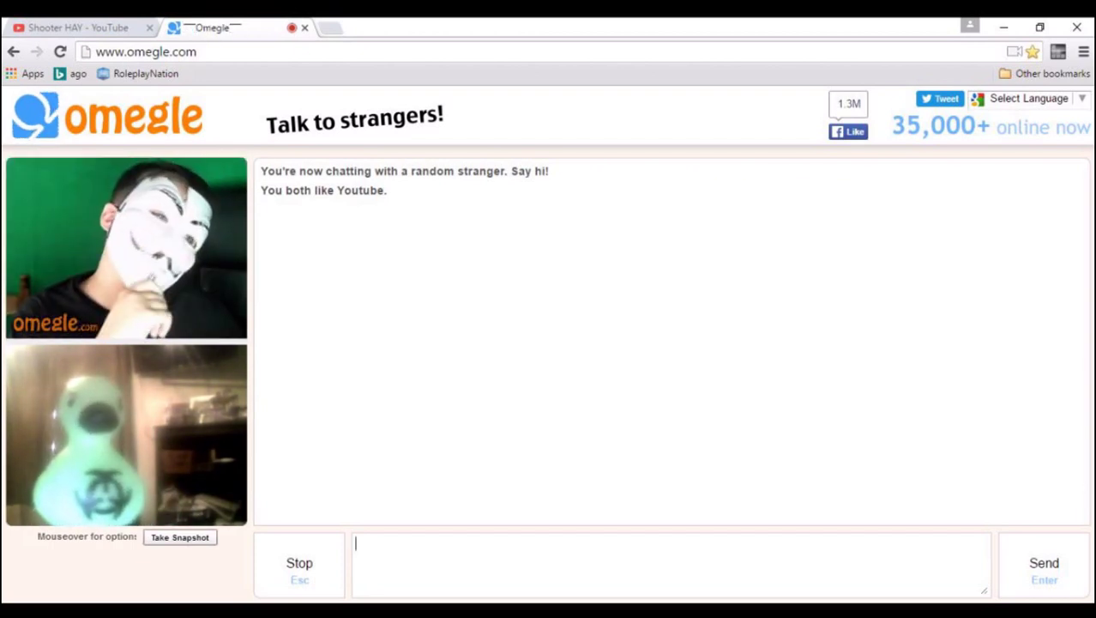